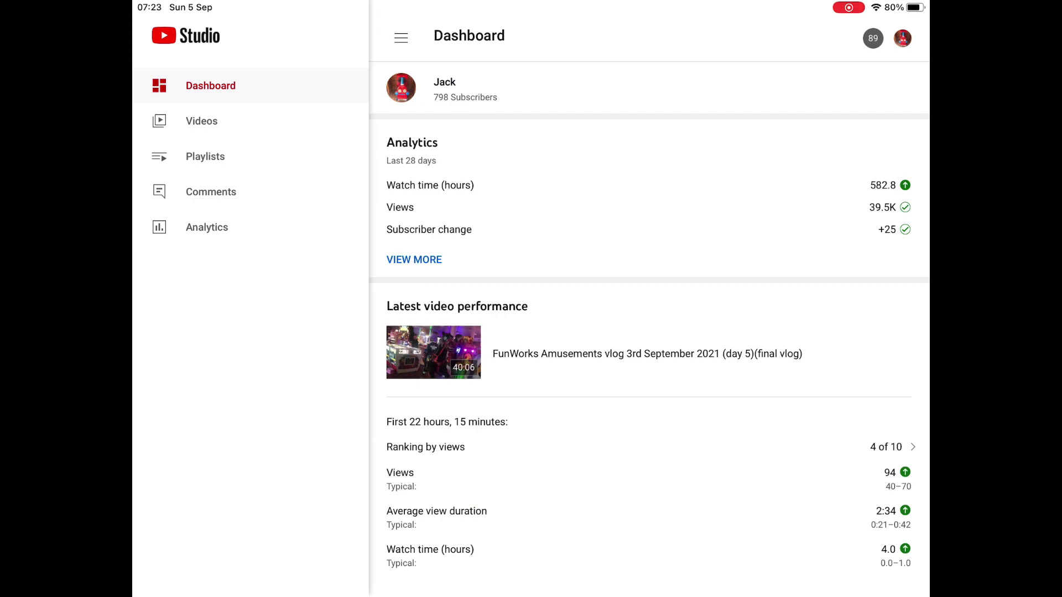
# - Open the Bob the Builder Scoop kiddie ride video from the Videos uploads list
pyautogui.click(202, 120)
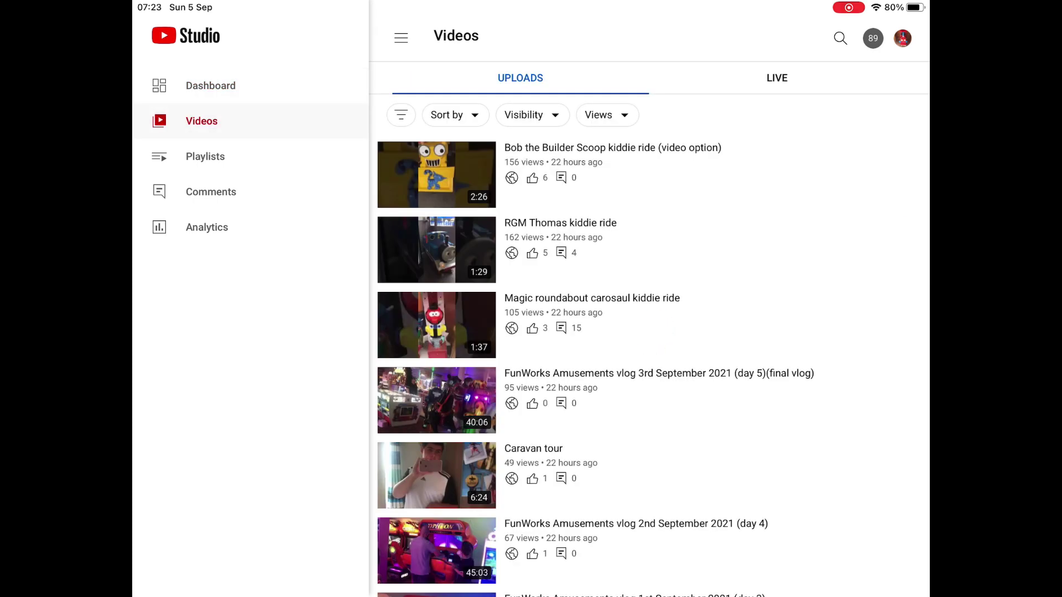
pyautogui.scroll(-3, 652, 365)
pyautogui.scroll(3, 652, 365)
pyautogui.click(612, 148)
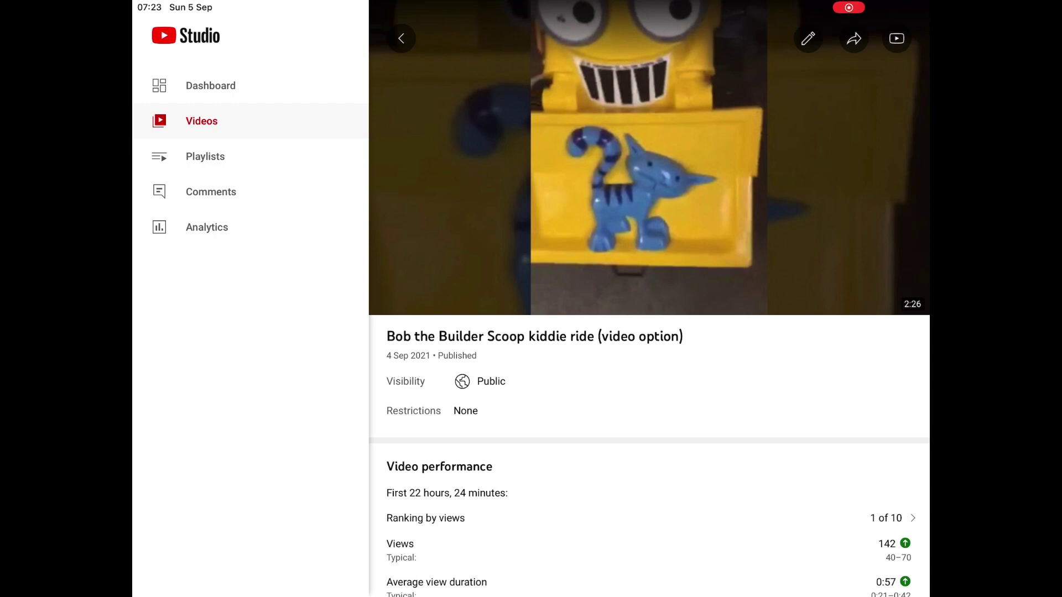
pyautogui.scroll(-3, 648, 298)
pyautogui.scroll(3, 648, 299)
# - Switch on Allow comments in the video's settings and save the edit
pyautogui.click(807, 38)
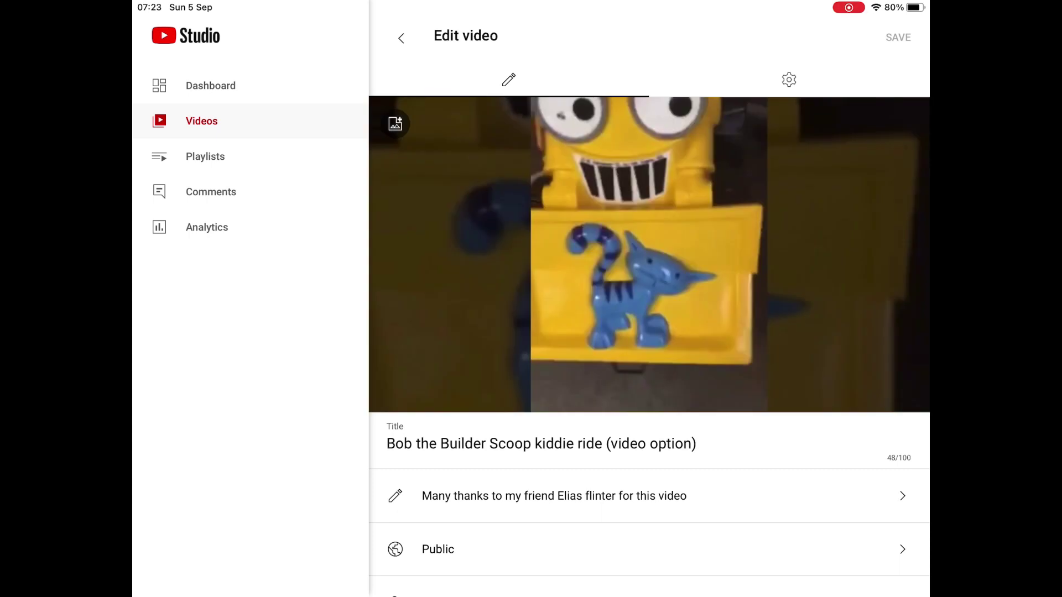
pyautogui.scroll(-2, 649, 345)
pyautogui.scroll(2, 649, 345)
pyautogui.click(789, 79)
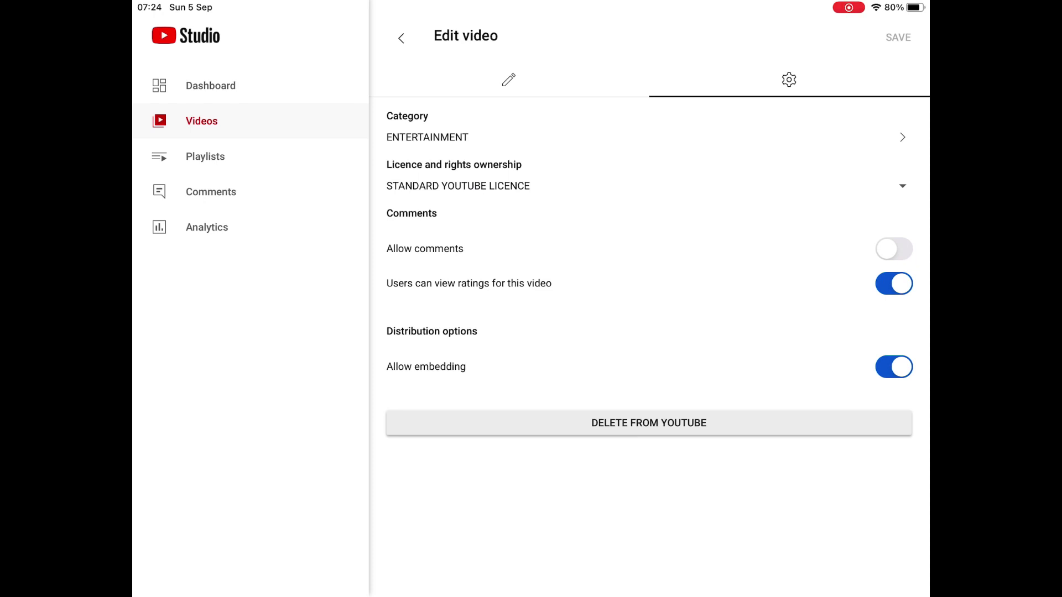
pyautogui.click(893, 249)
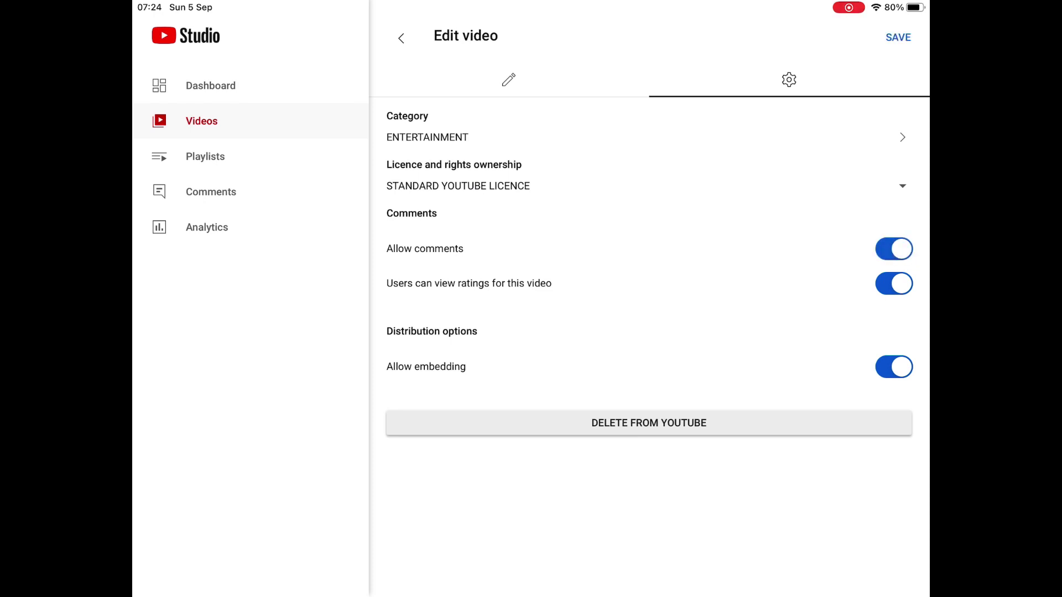
pyautogui.click(898, 36)
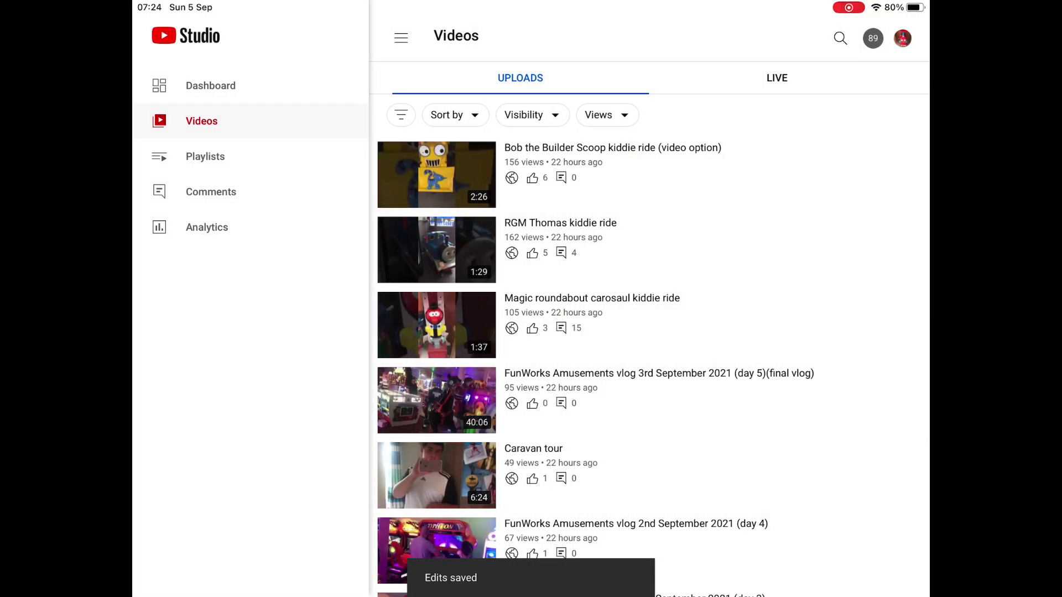
pyautogui.scroll(-5, 647, 349)
pyautogui.scroll(10, 647, 349)
pyautogui.scroll(3, 647, 349)
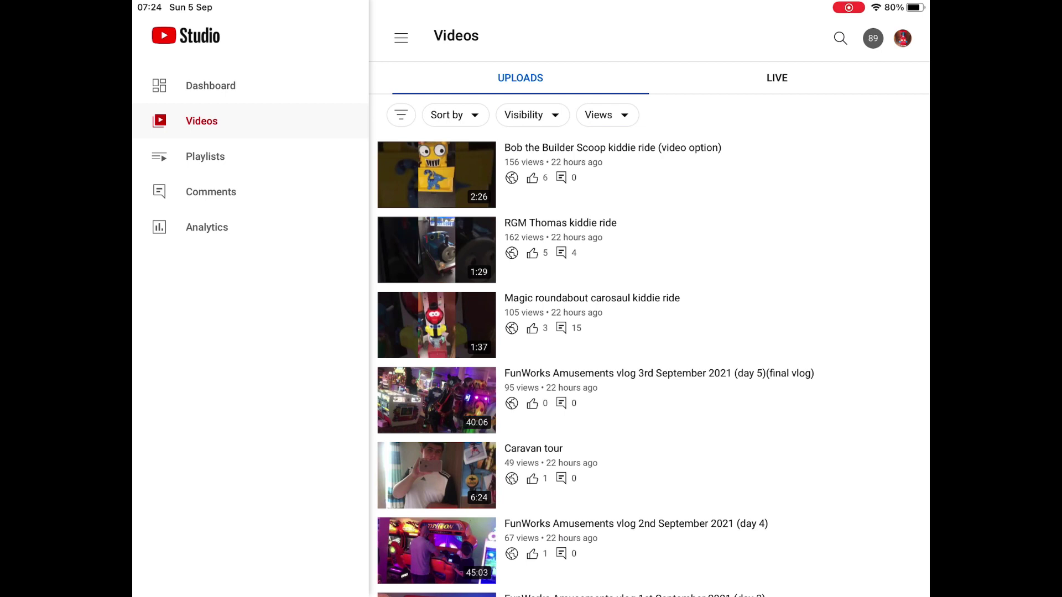
# - Go back to the channel Dashboard from the uploads list
pyautogui.click(211, 86)
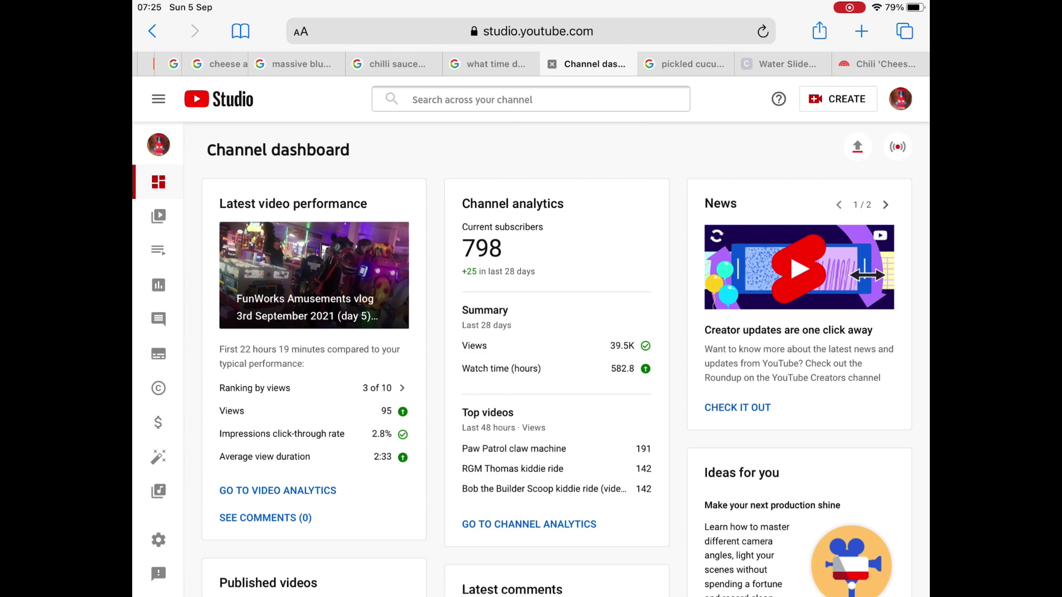
pyautogui.scroll(-5, 564, 356)
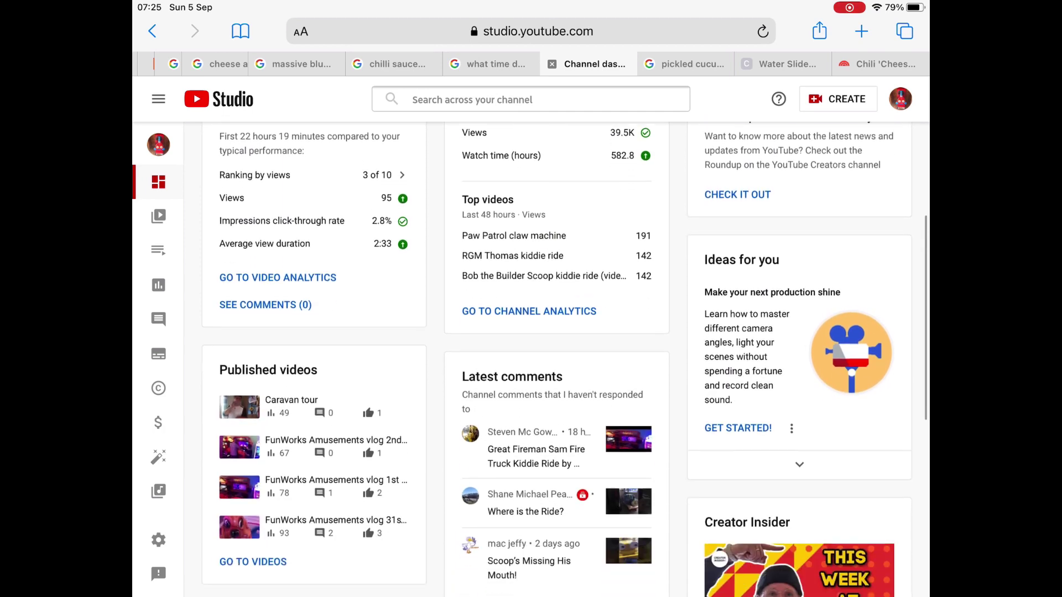
pyautogui.scroll(-2, 565, 357)
pyautogui.scroll(1, 564, 357)
pyautogui.scroll(4, 564, 357)
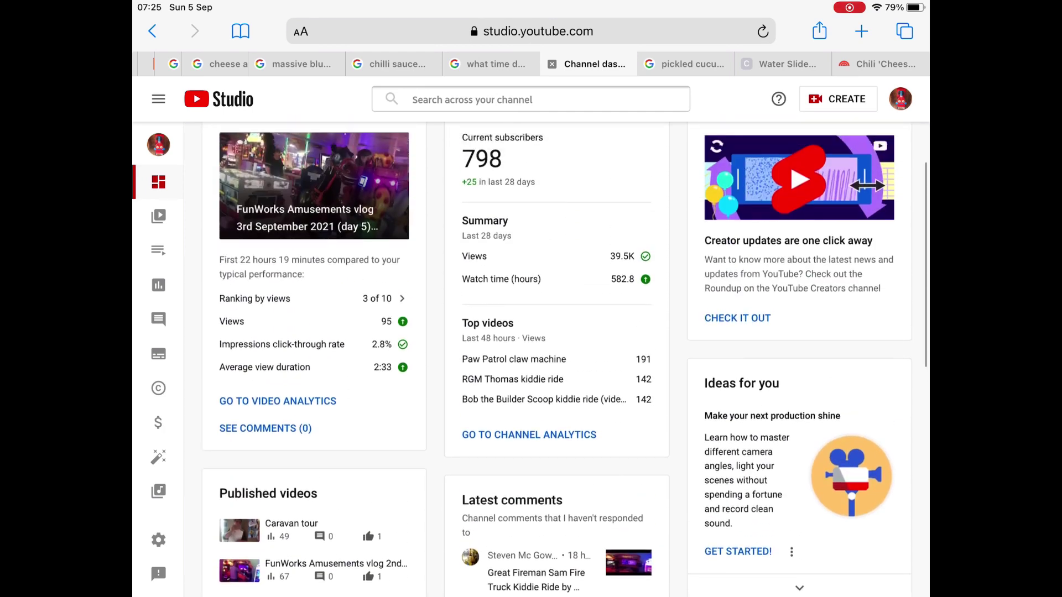
pyautogui.scroll(-4, 565, 356)
pyautogui.scroll(-2, 556, 356)
pyautogui.scroll(5, 556, 357)
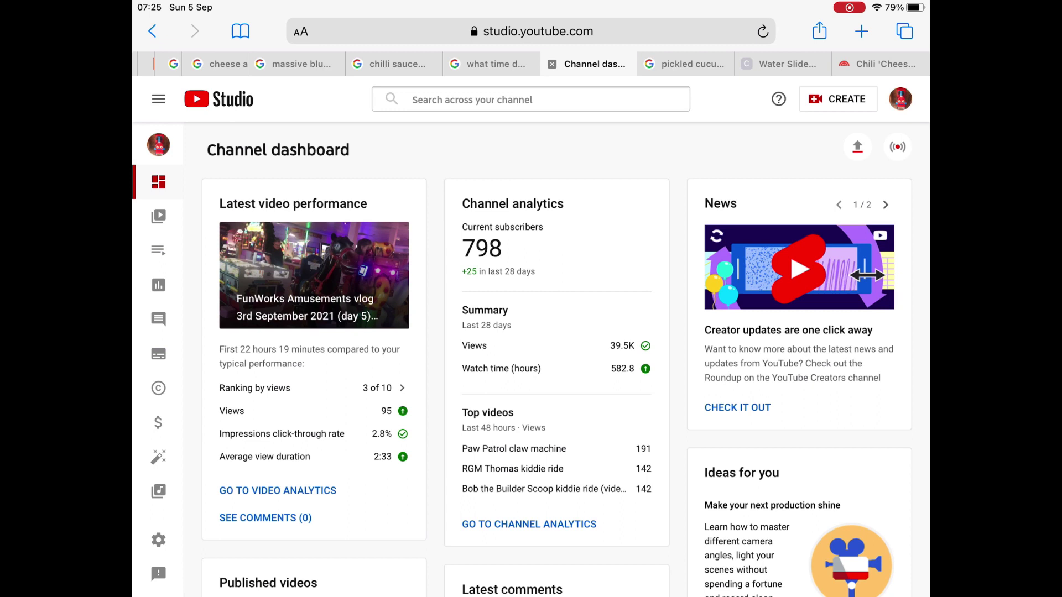
# - Expand the side navigation menu using the hamburger icon on the dashboard
pyautogui.click(157, 98)
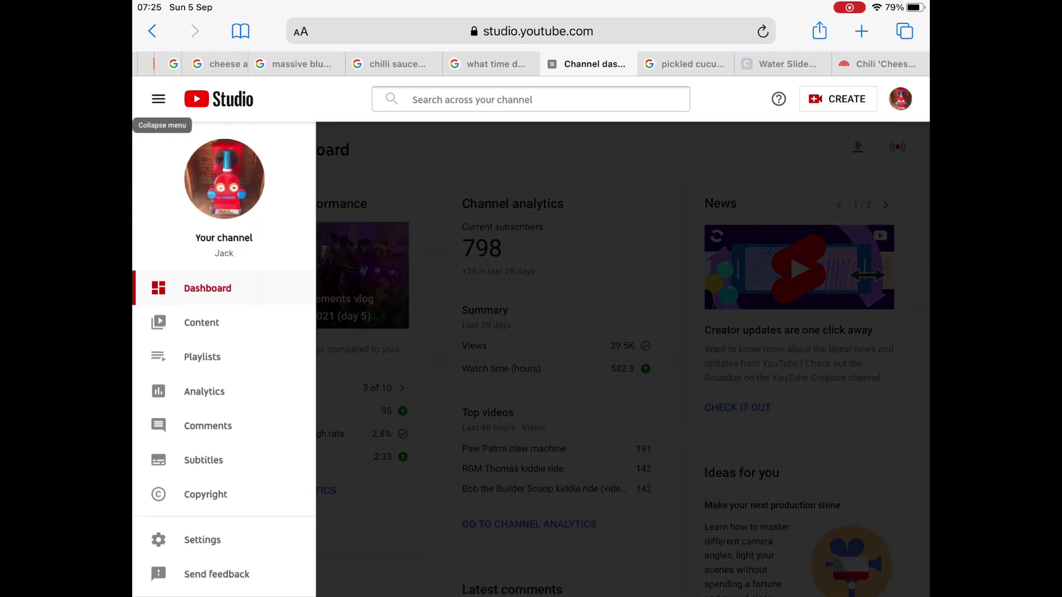
pyautogui.scroll(-2, 222, 394)
# - Open Settings and go to the Channel section's audience options
pyautogui.click(201, 540)
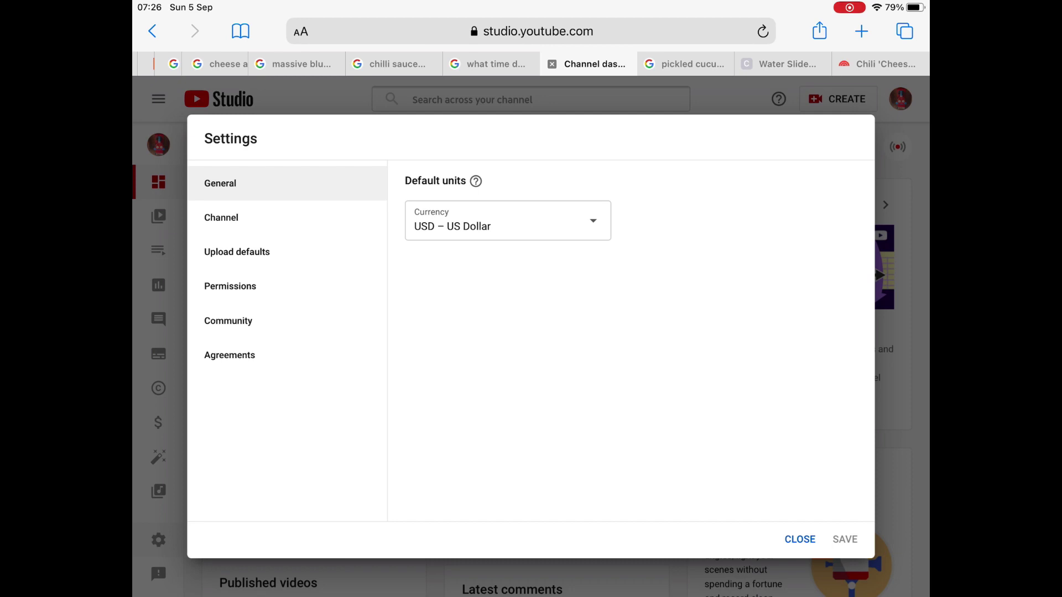
pyautogui.click(221, 218)
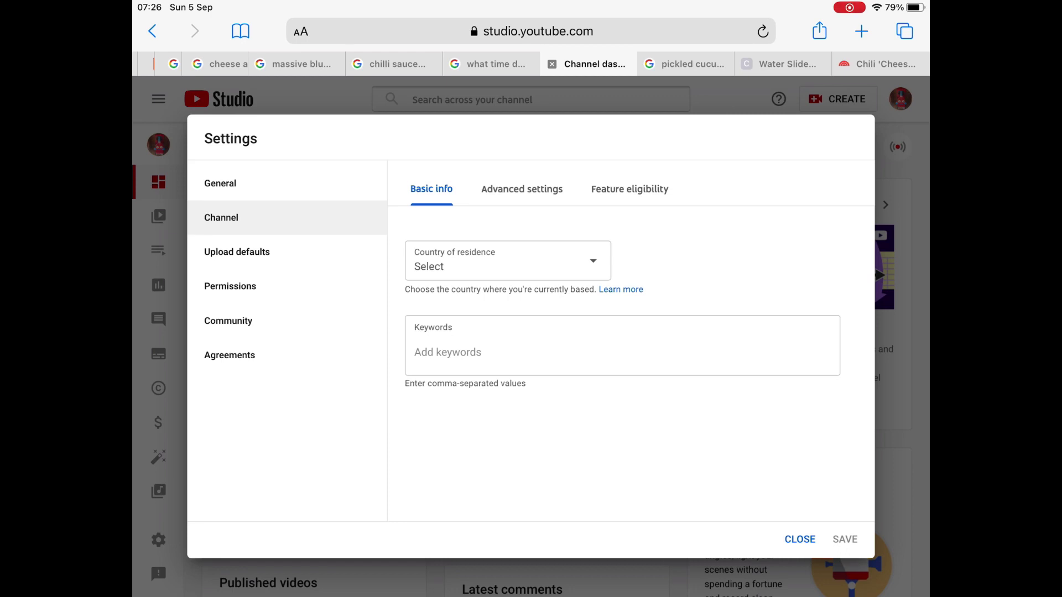
pyautogui.click(521, 190)
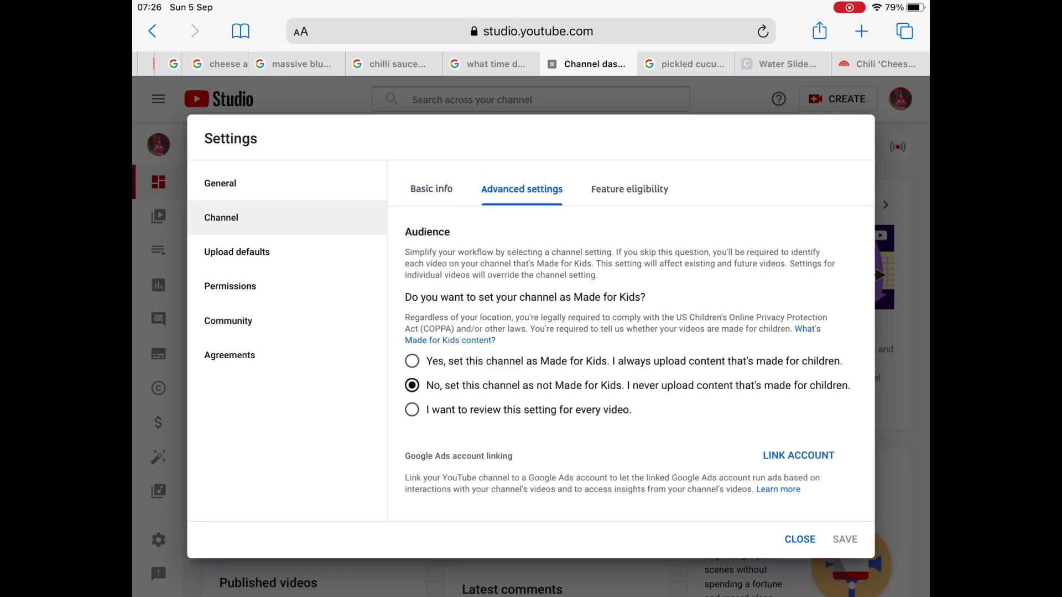
pyautogui.scroll(-1, 630, 360)
pyautogui.scroll(1, 631, 360)
pyautogui.scroll(-2, 631, 365)
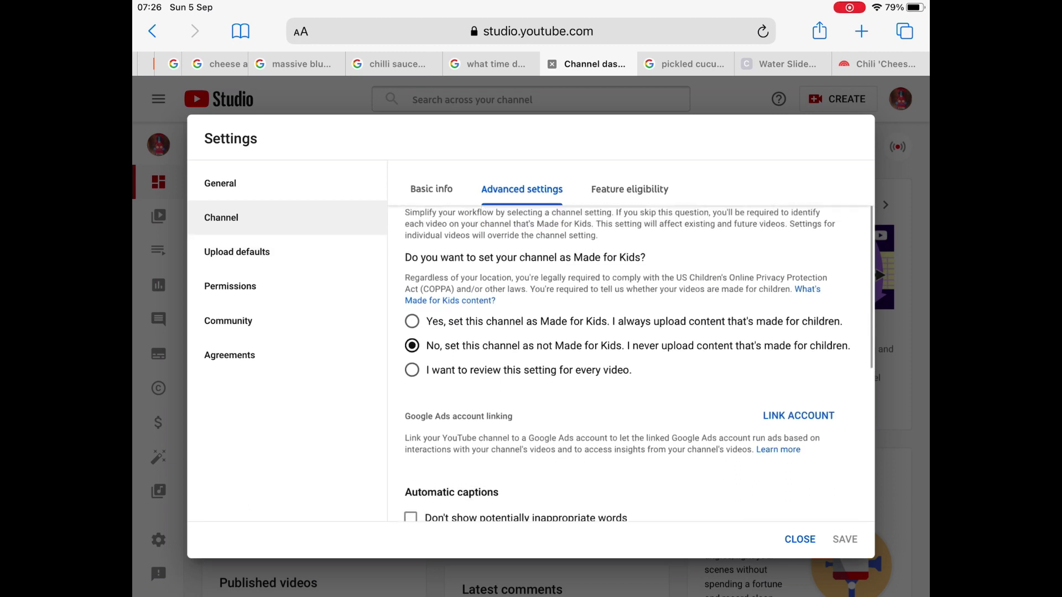
pyautogui.scroll(2, 631, 365)
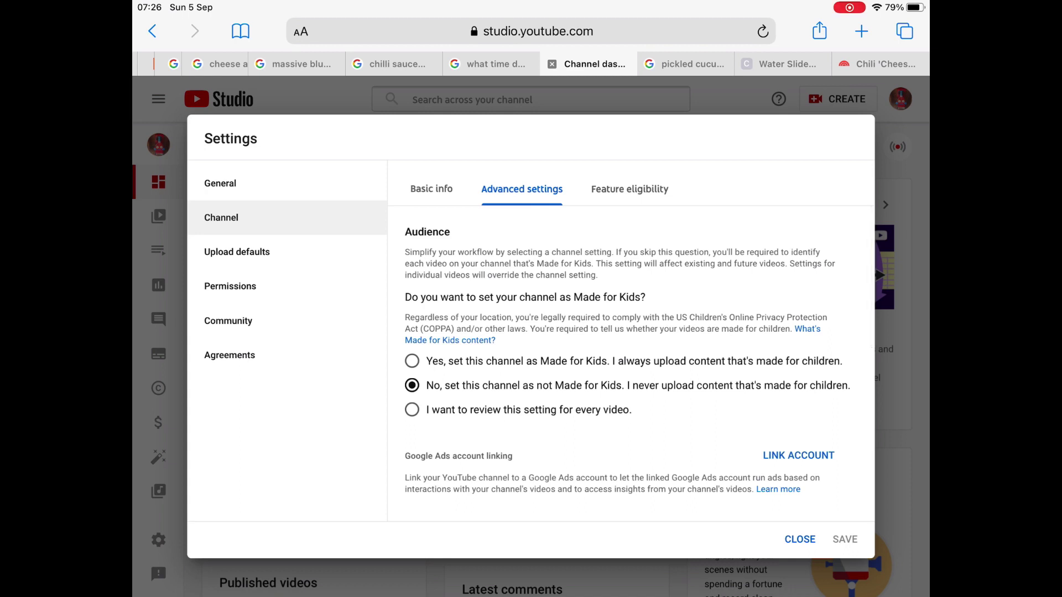
pyautogui.scroll(-2, 638, 361)
pyautogui.scroll(2, 638, 360)
pyautogui.click(412, 361)
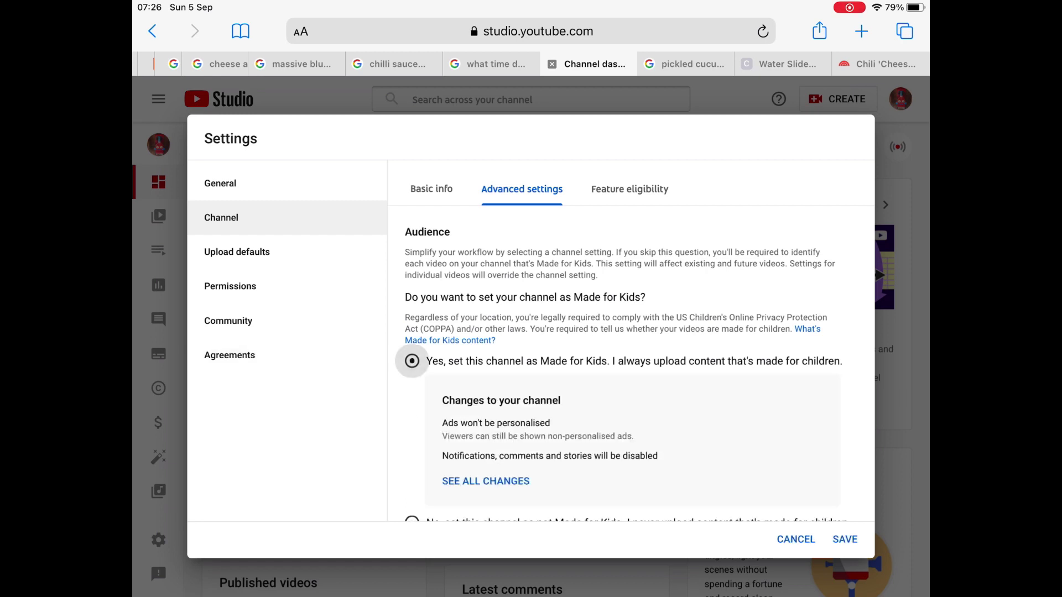
pyautogui.scroll(-2, 631, 365)
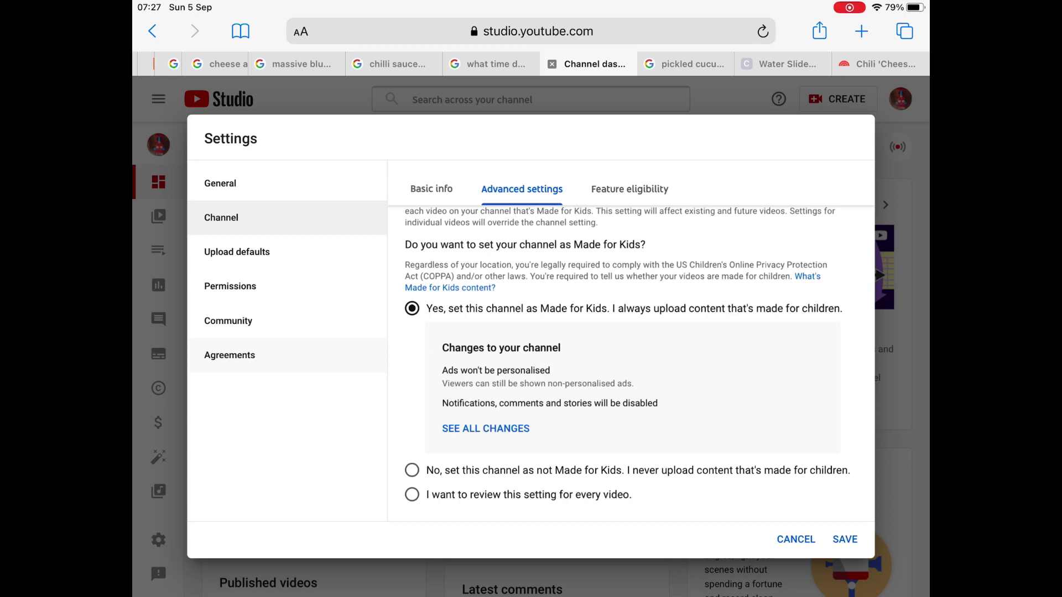
pyautogui.scroll(-3, 630, 365)
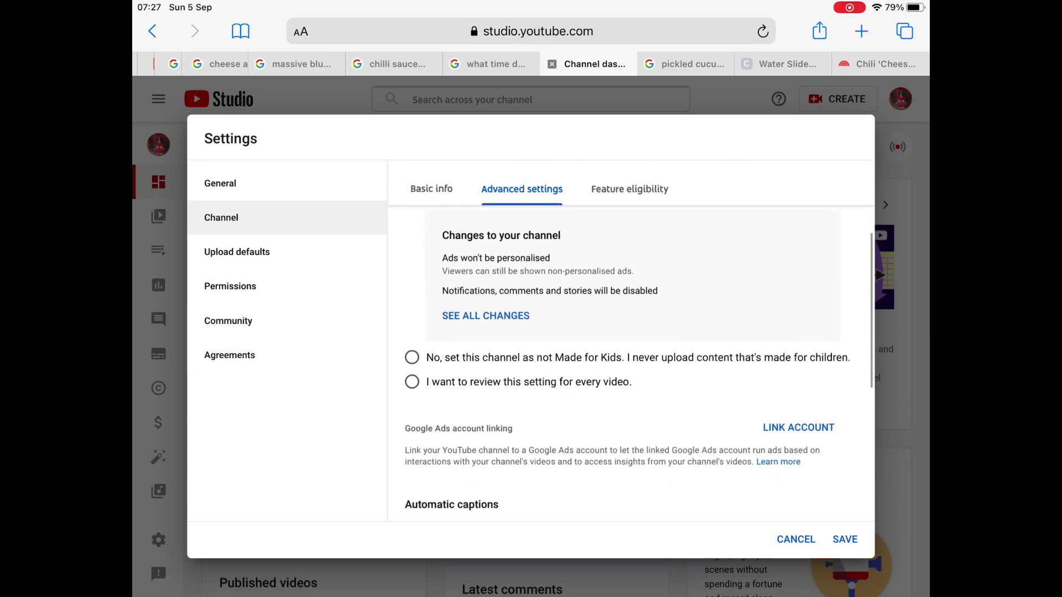
pyautogui.scroll(4, 631, 366)
pyautogui.scroll(-3, 631, 365)
pyautogui.scroll(3, 630, 365)
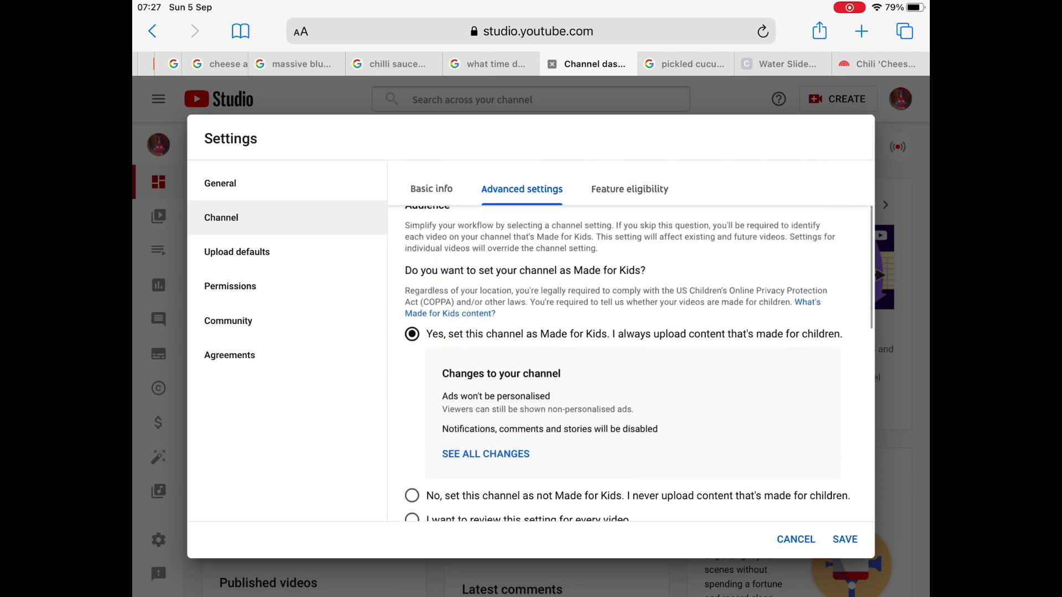
pyautogui.scroll(-1, 631, 365)
pyautogui.scroll(-2, 630, 365)
pyautogui.click(413, 403)
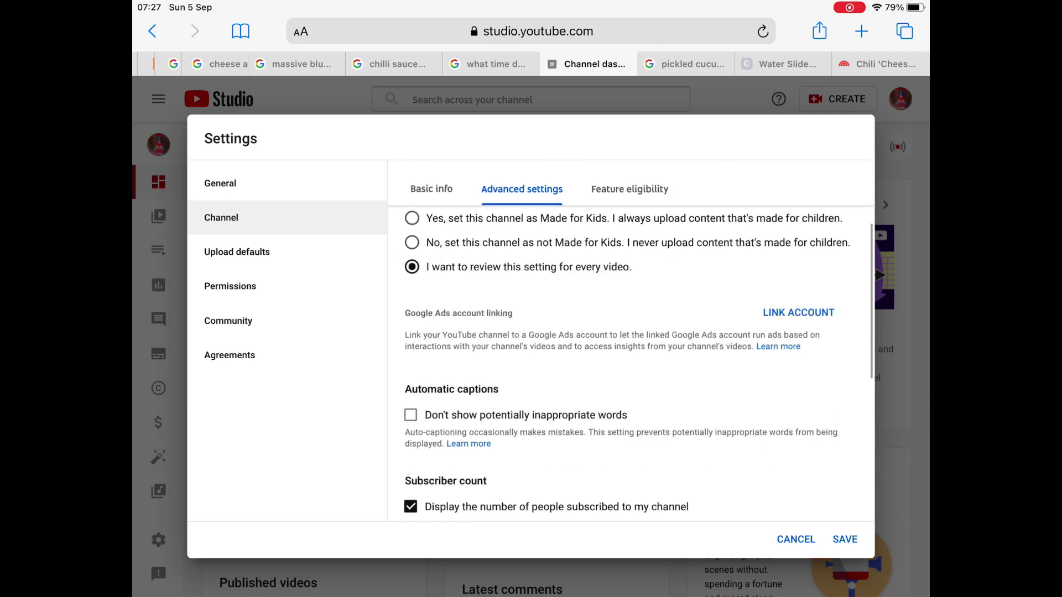
pyautogui.scroll(2, 630, 365)
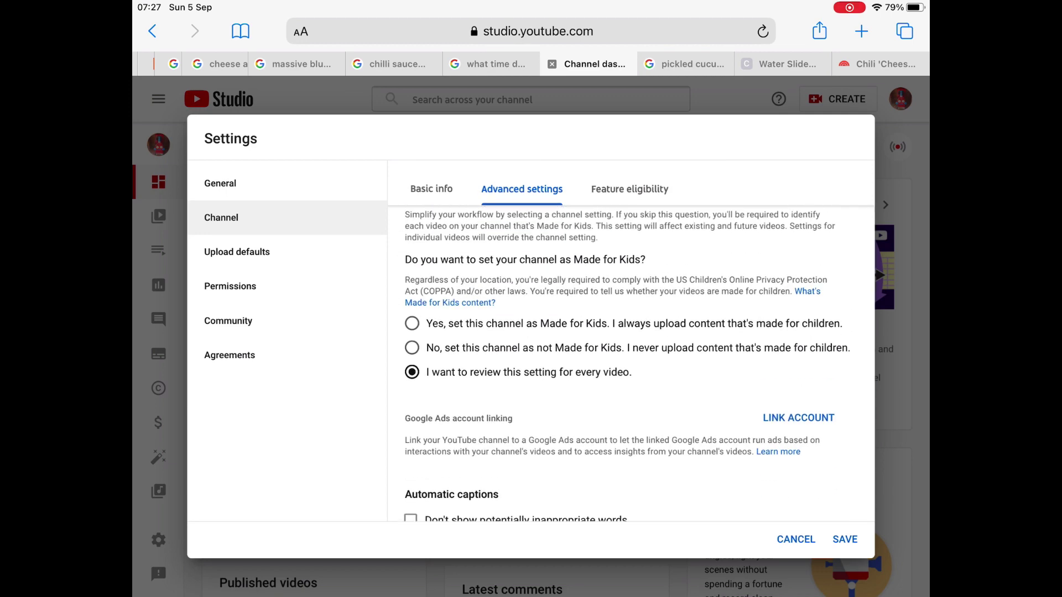
pyautogui.click(412, 348)
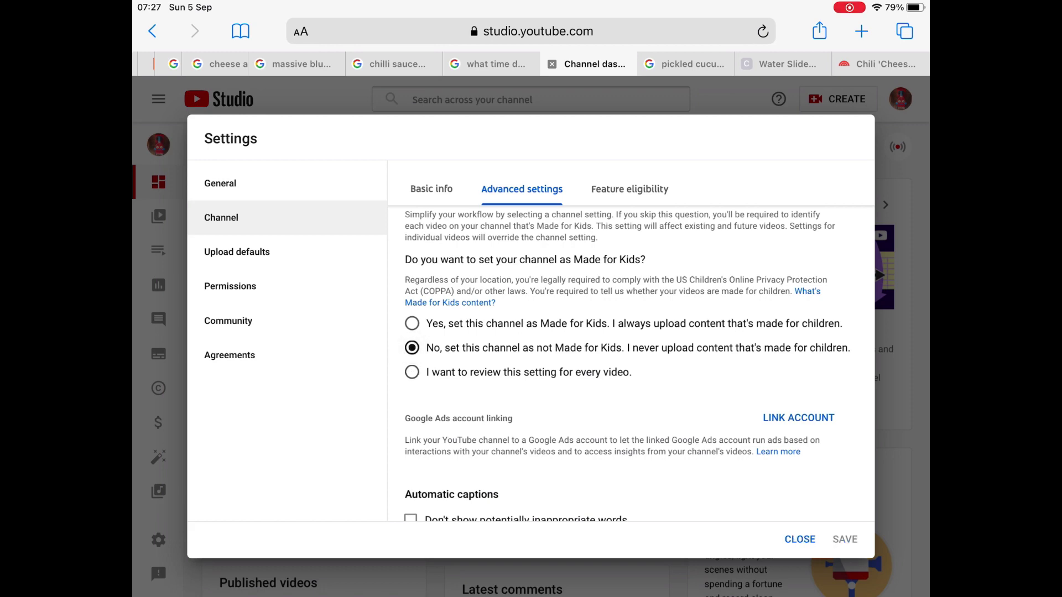
pyautogui.scroll(-3, 631, 365)
pyautogui.scroll(4, 631, 365)
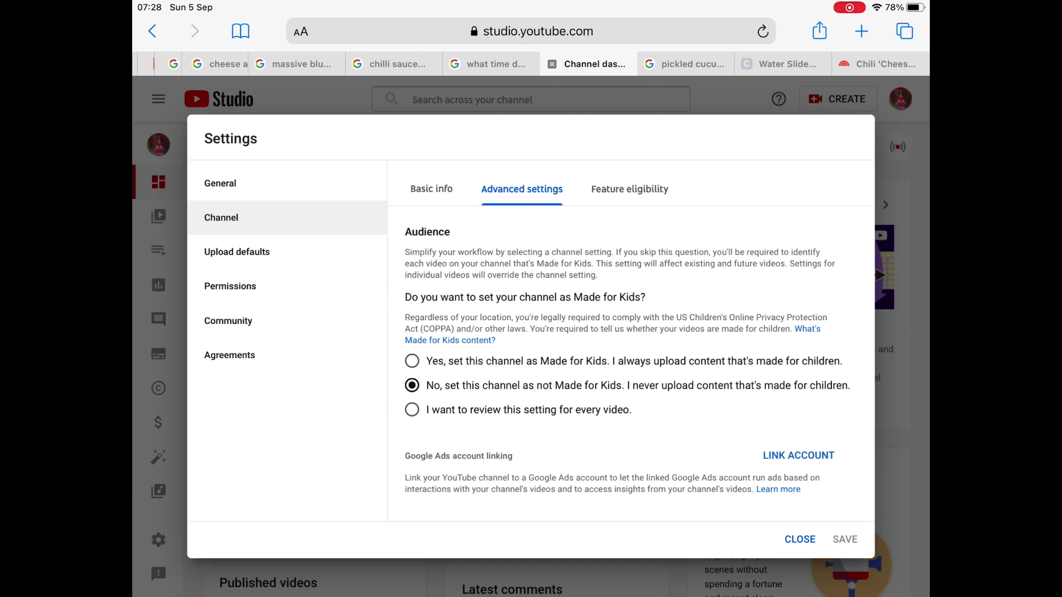
# - Dismiss the Settings dialog with Escape, leaving the audience as not Made for Kids
pyautogui.press('Escape')
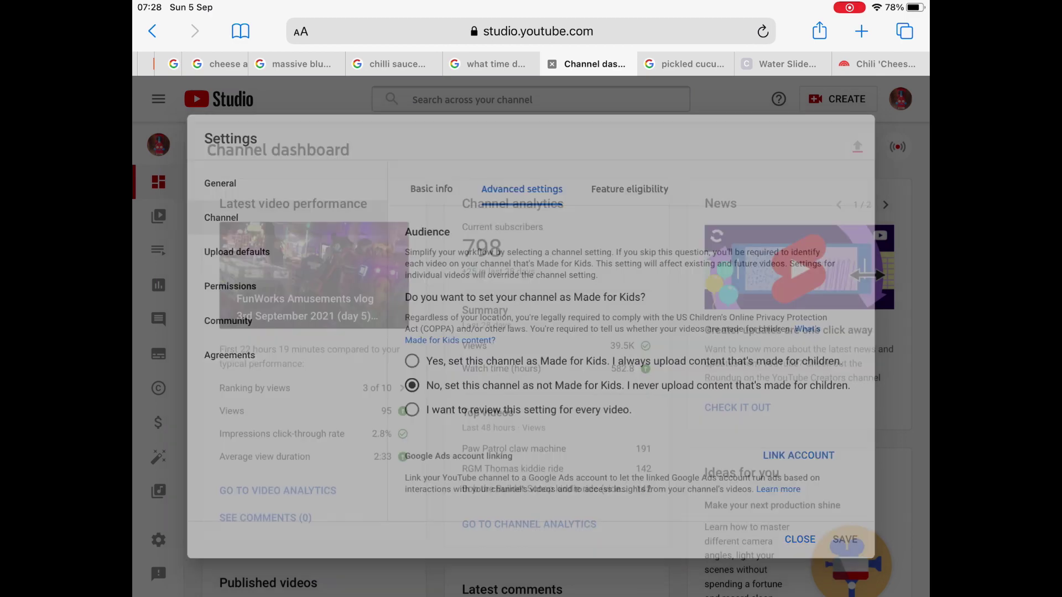